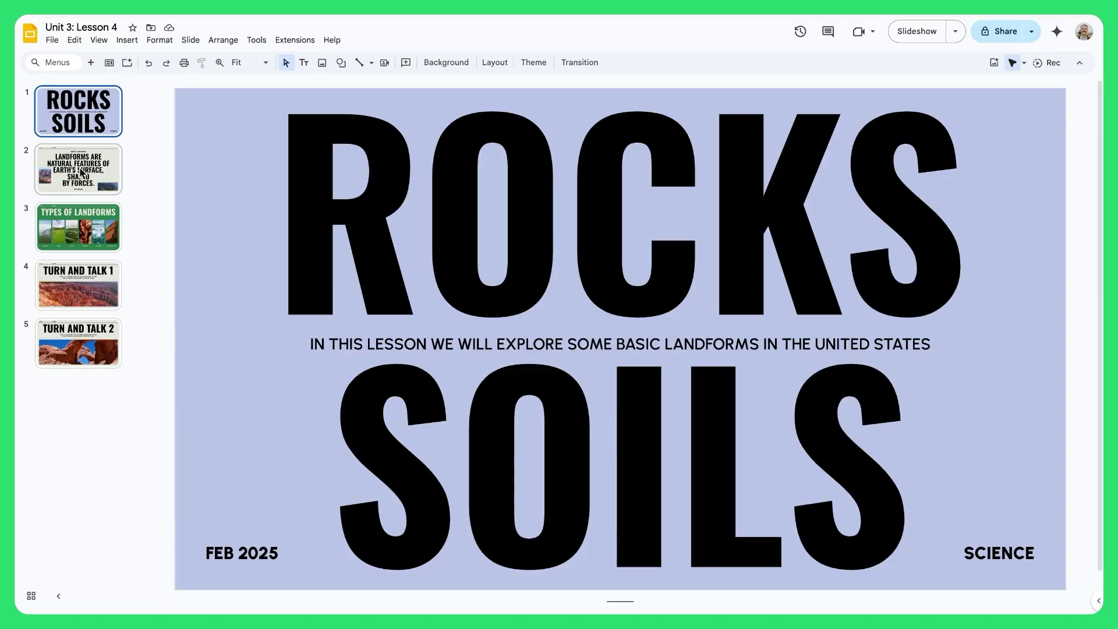
- Preview slides 2 through 5 of the Unit 3: Lesson 4 deck, ending on Turn and Talk 2
left_click(81, 172)
left_click(85, 227)
left_click(93, 289)
left_click(101, 352)
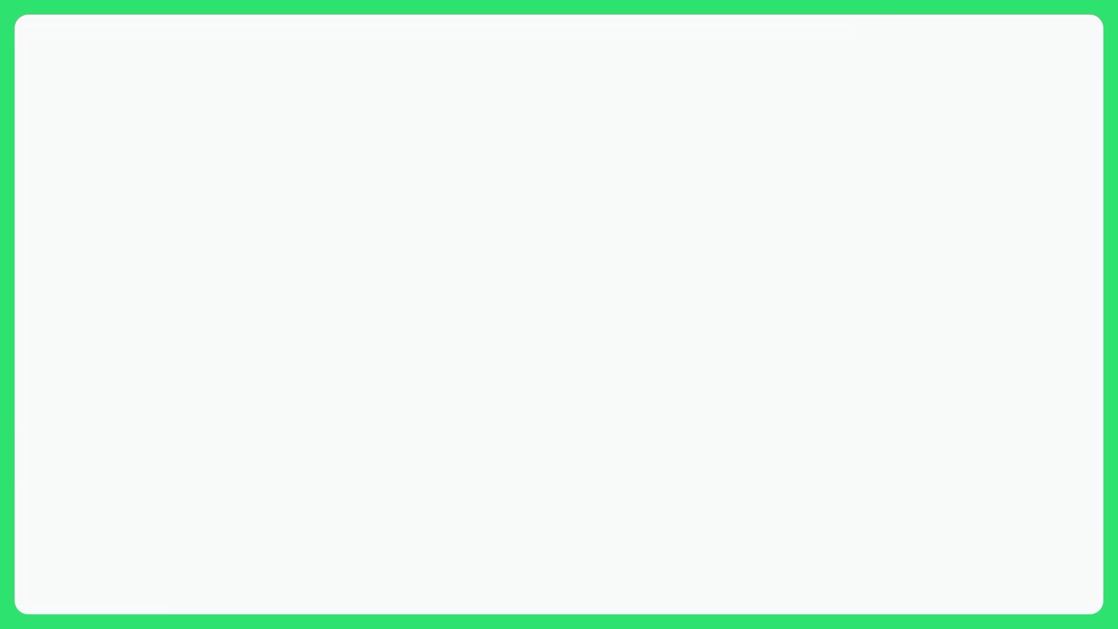
- Step through the Group 1–5 tabs: Penguins, Flamingo, Swan, Duck and Chicken readings
left_click(62, 157)
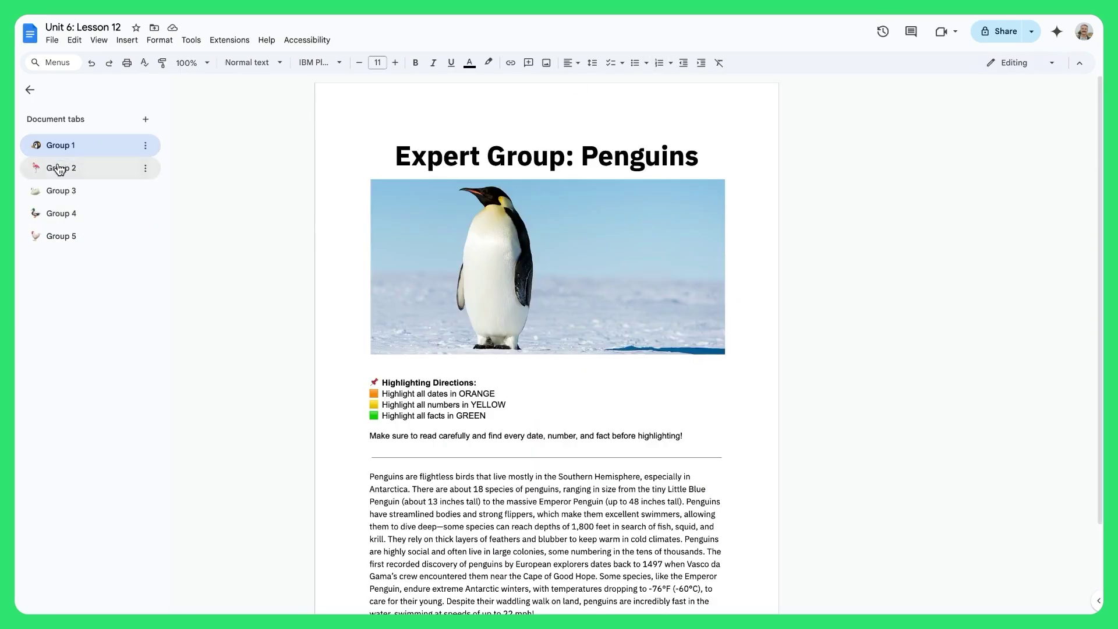
left_click(59, 169)
left_click(58, 192)
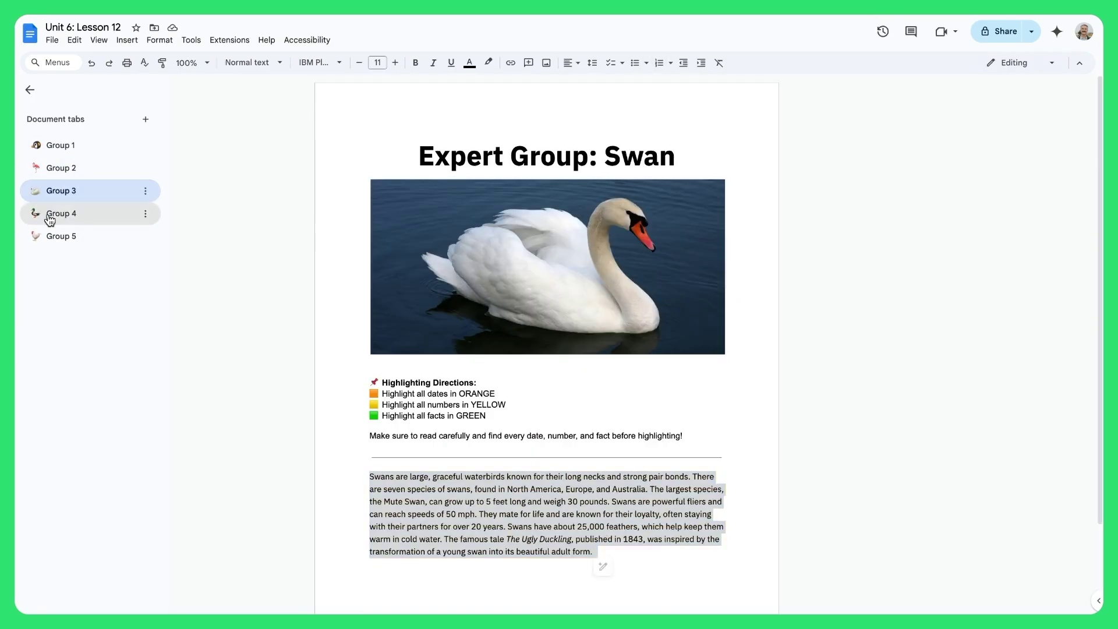
left_click(51, 219)
left_click(55, 242)
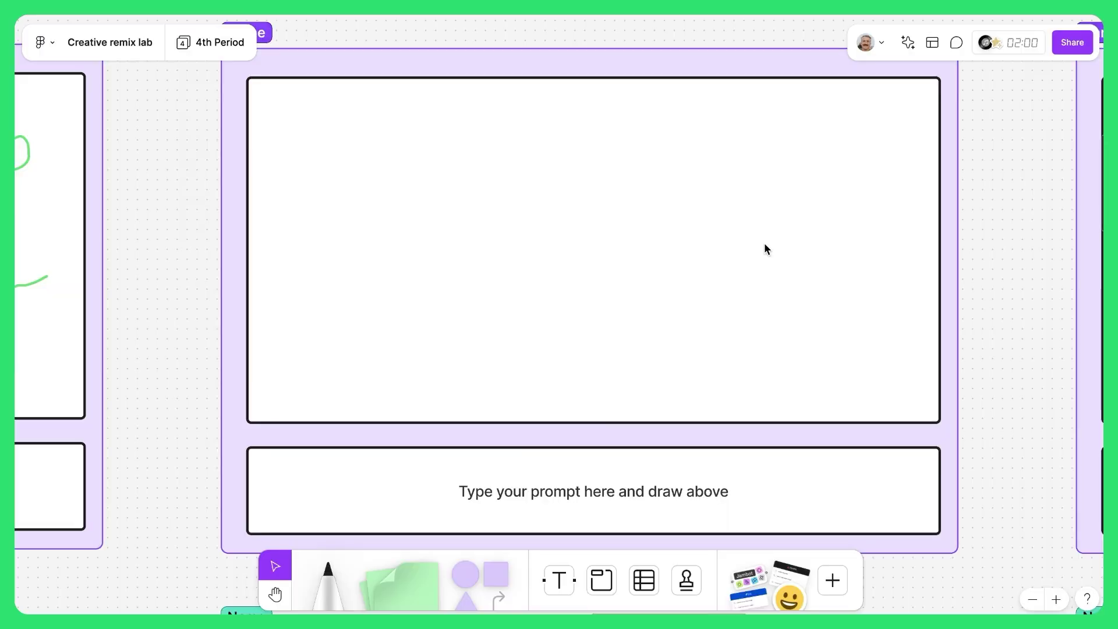
scroll(764, 242, "down", 10)
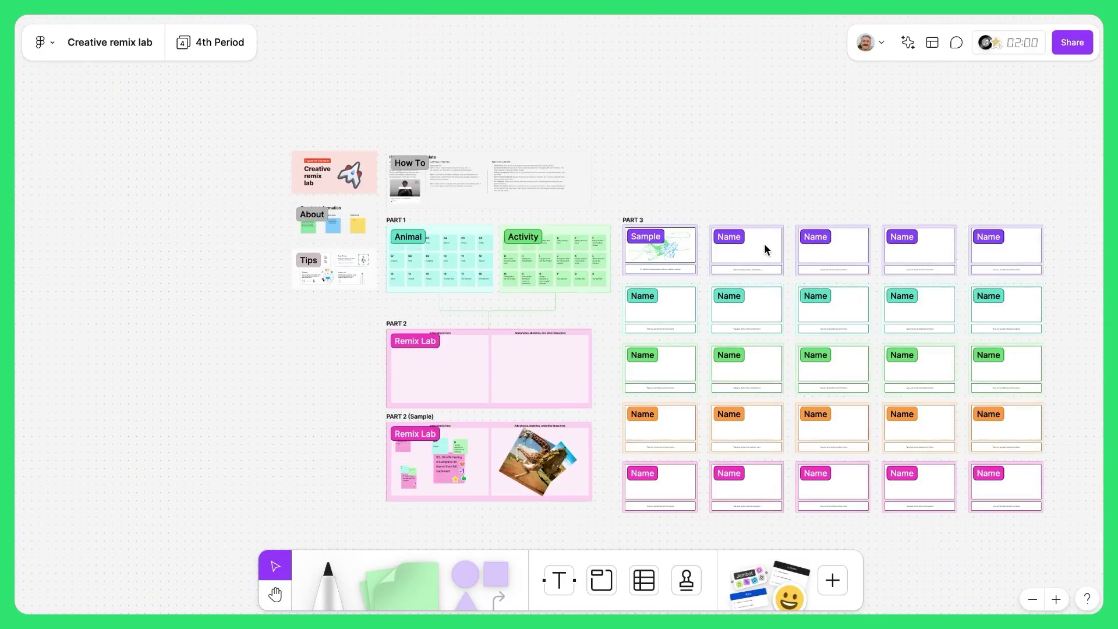
scroll(659, 250, "up", 10)
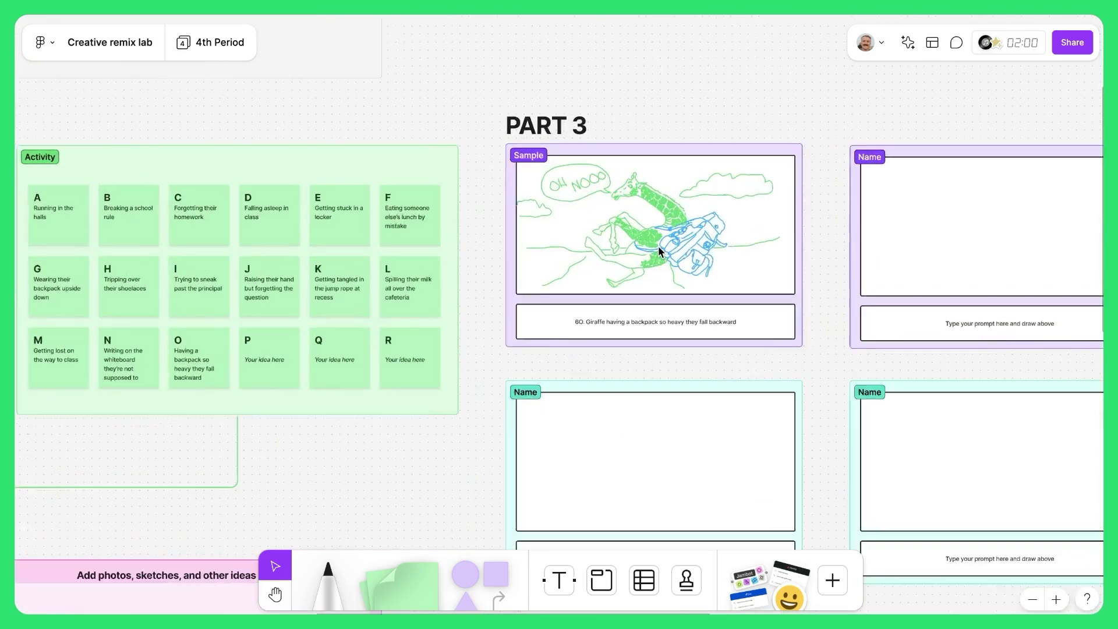
scroll(457, 285, "left", 10)
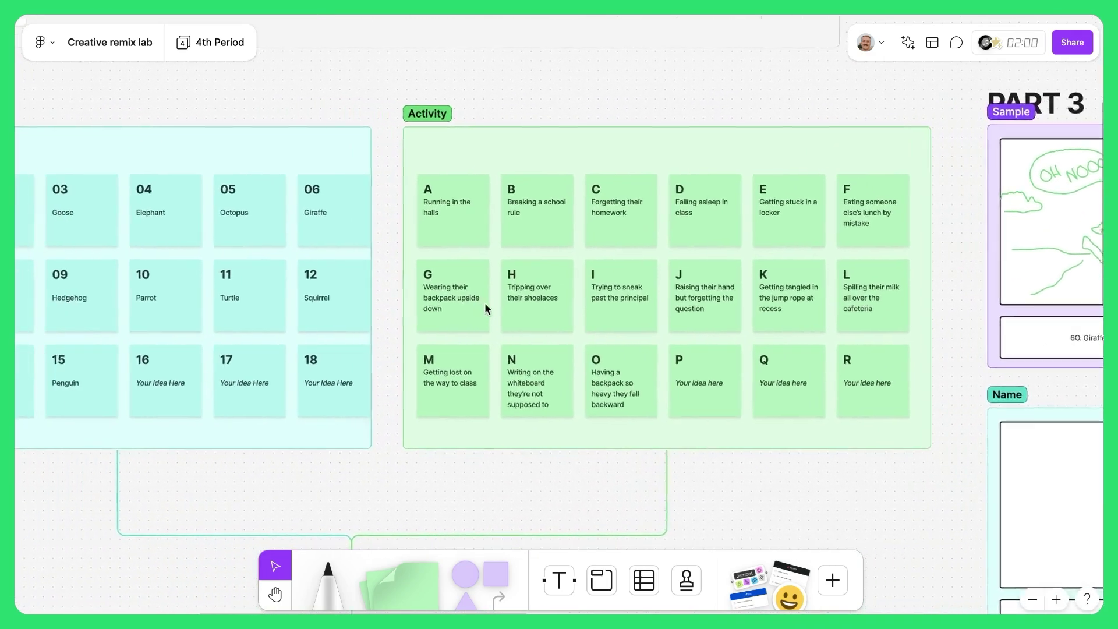
scroll(724, 289, "left", 2)
scroll(662, 411, "down", 2)
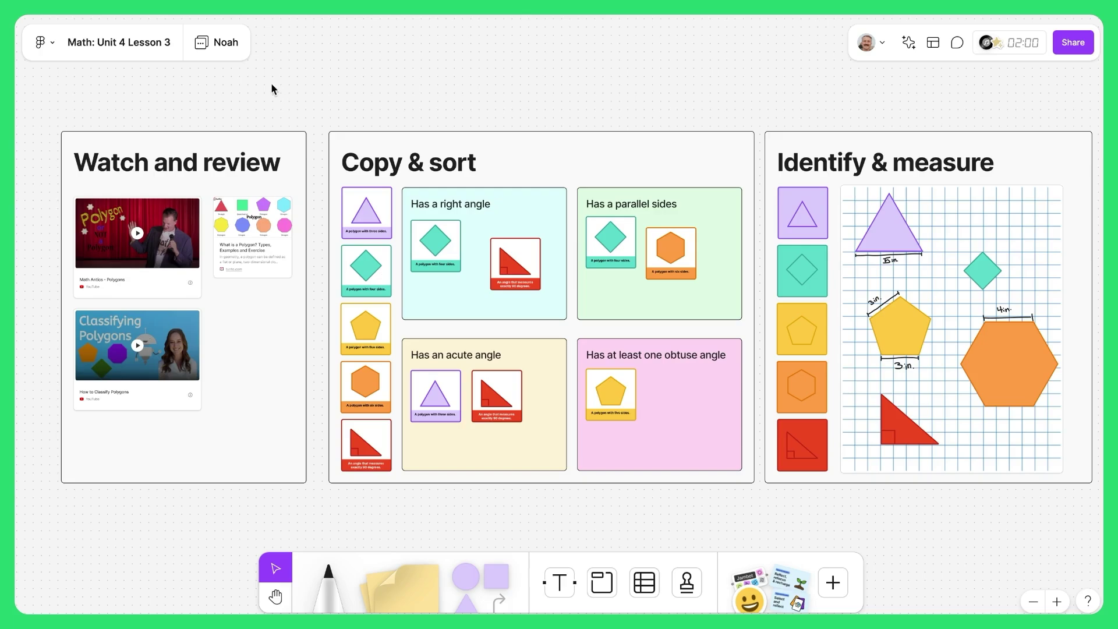
- Switch to Ava's page and place a blank yellow sticky note on its measuring grid
left_click(220, 43)
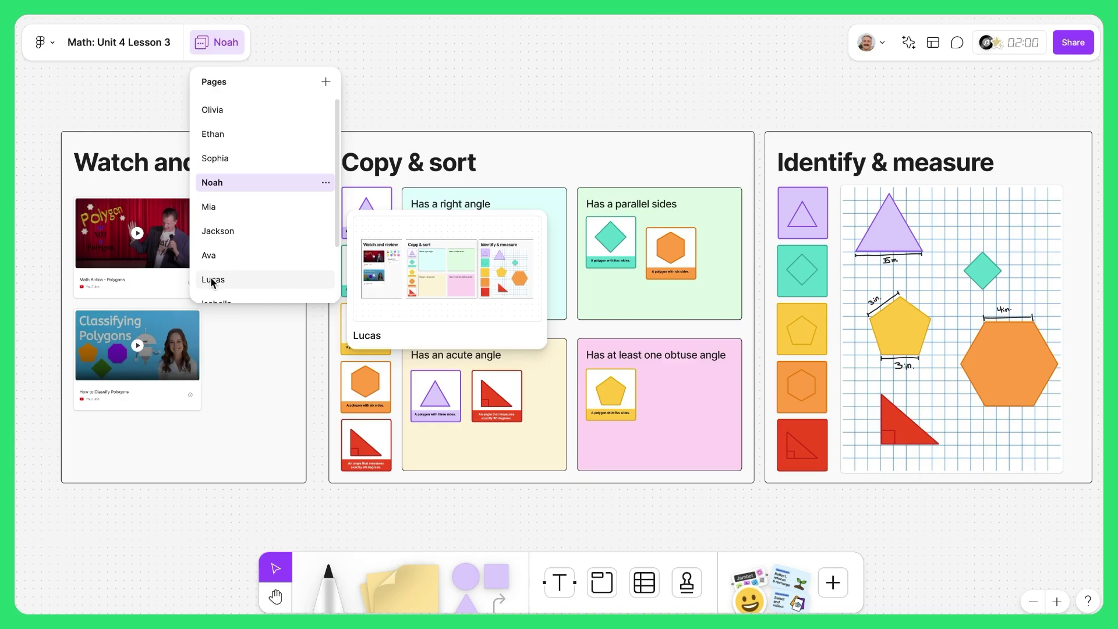
left_click(215, 254)
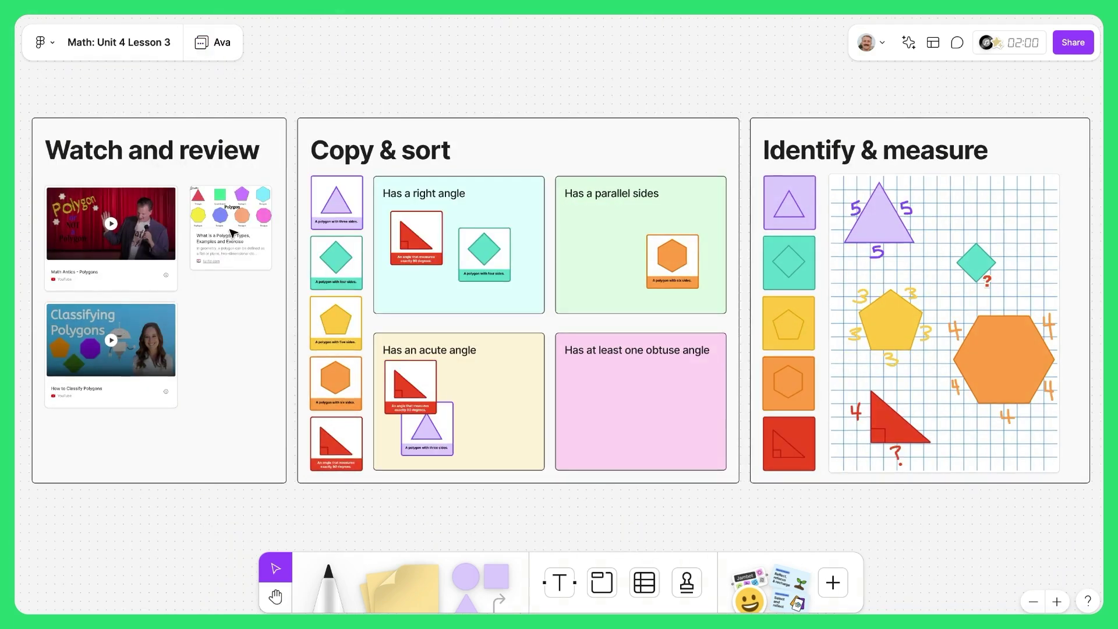
left_click(417, 598)
left_click(1013, 472)
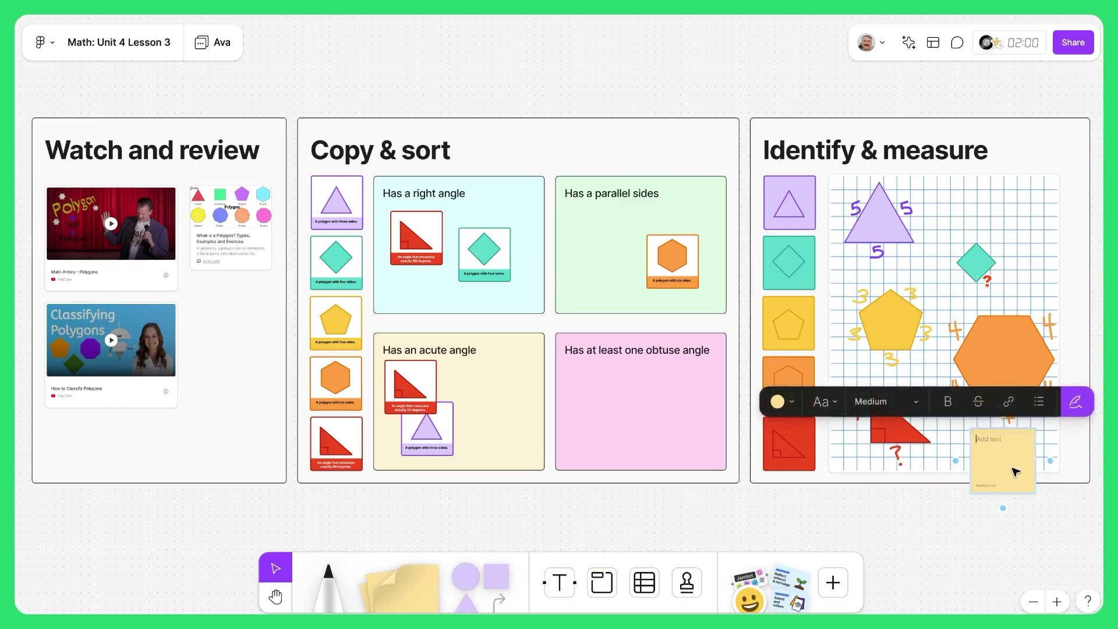
scroll(1015, 471, "up", 5)
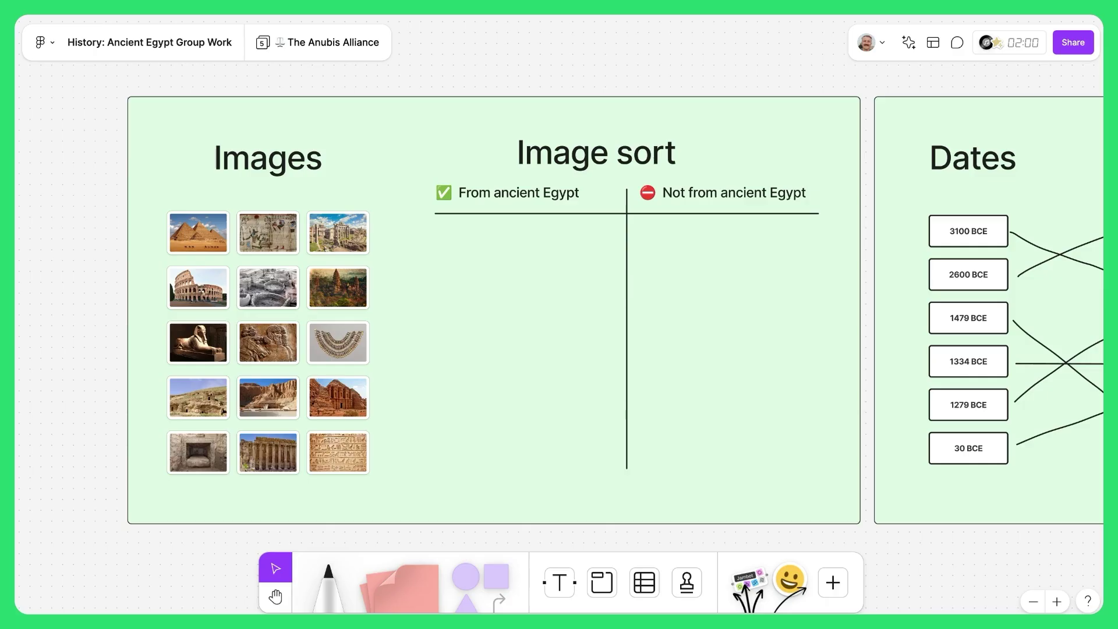
- Switch to The Pharaoh's Scholars group page, then on to The Sphinx Squad page
left_click(339, 46)
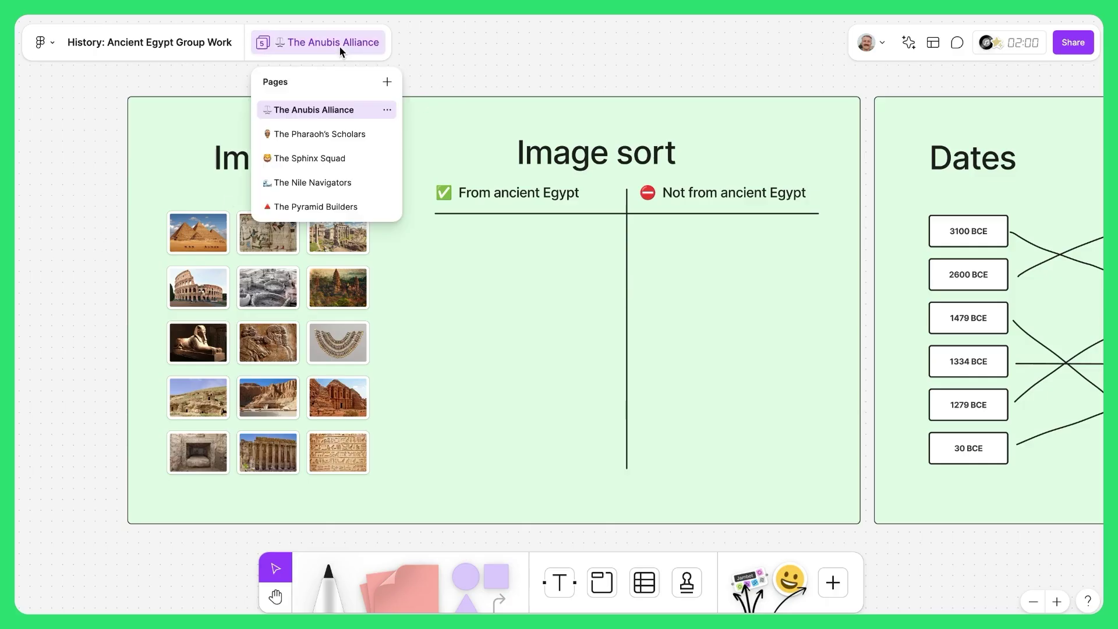
left_click(311, 134)
left_click(305, 50)
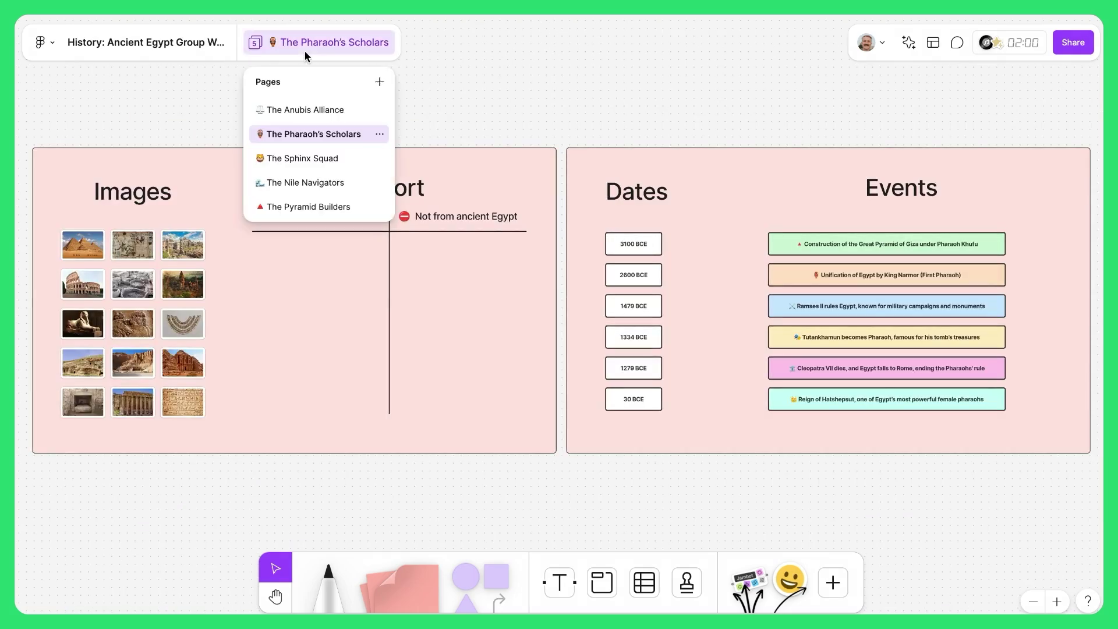
left_click(303, 165)
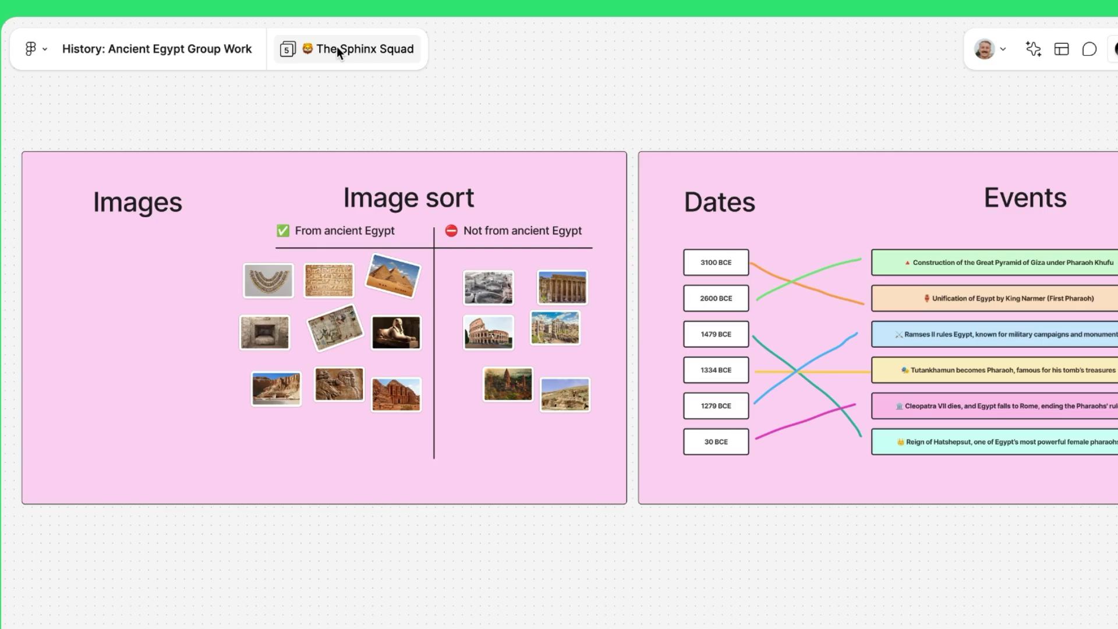
- Open the group page list and dismiss it without changing pages
left_click(337, 47)
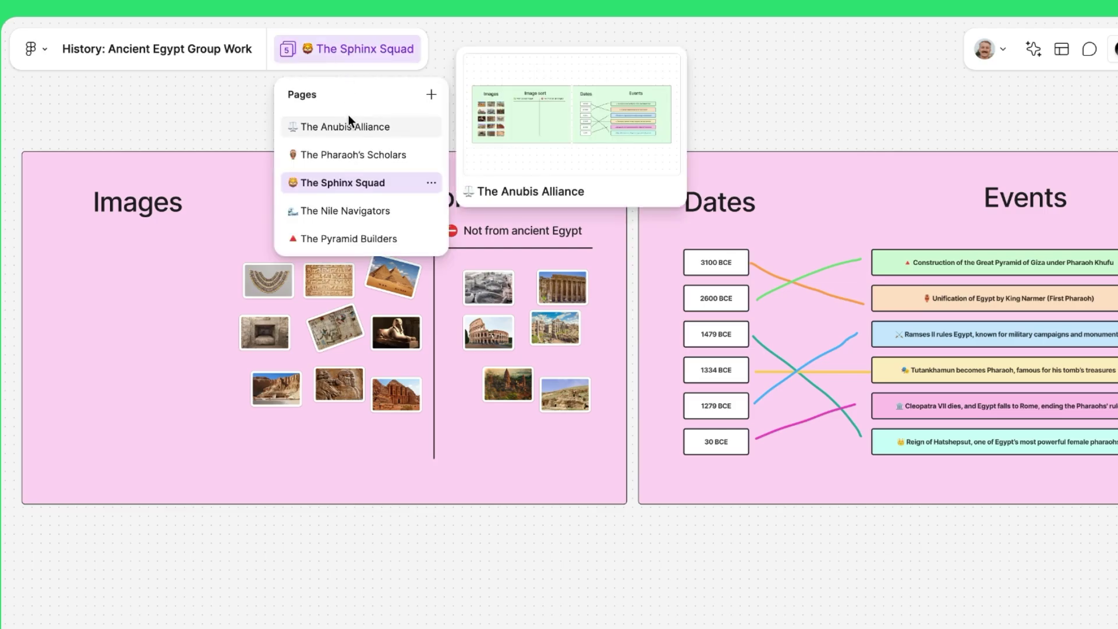
left_click(509, 53)
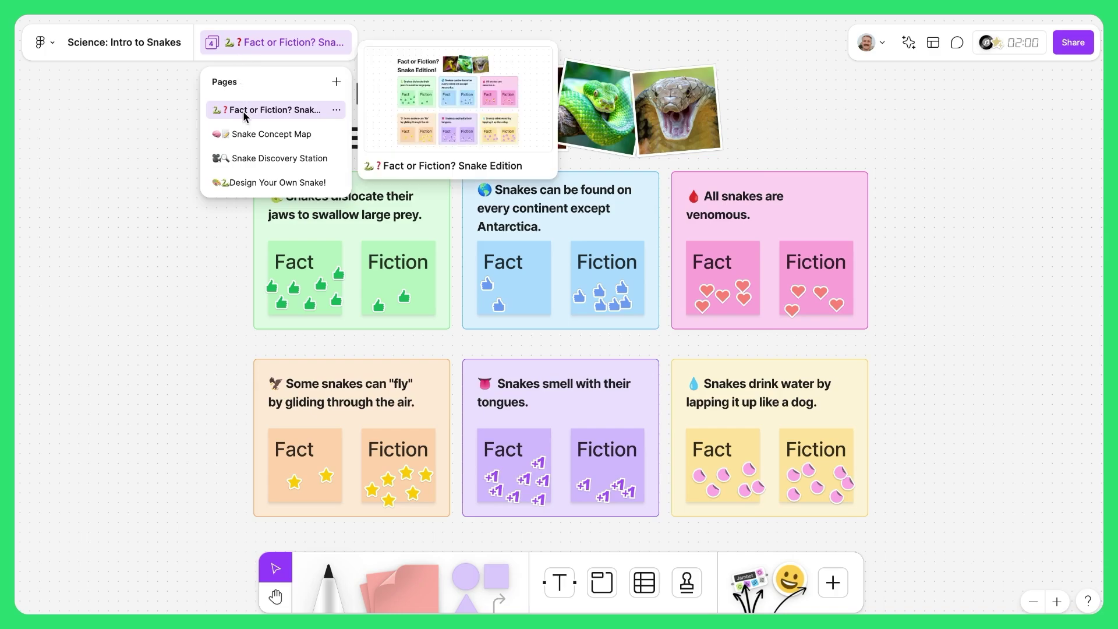
left_click(245, 115)
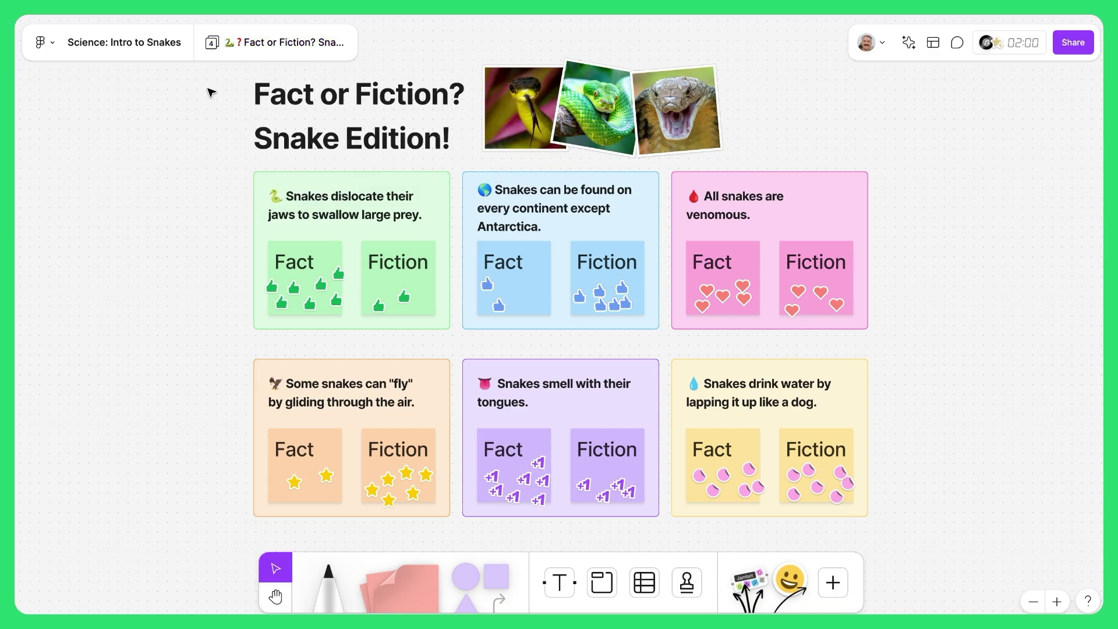
- View the Snake Concept Map's Know and Want sections, then switch to Snake Discovery Station
left_click(230, 52)
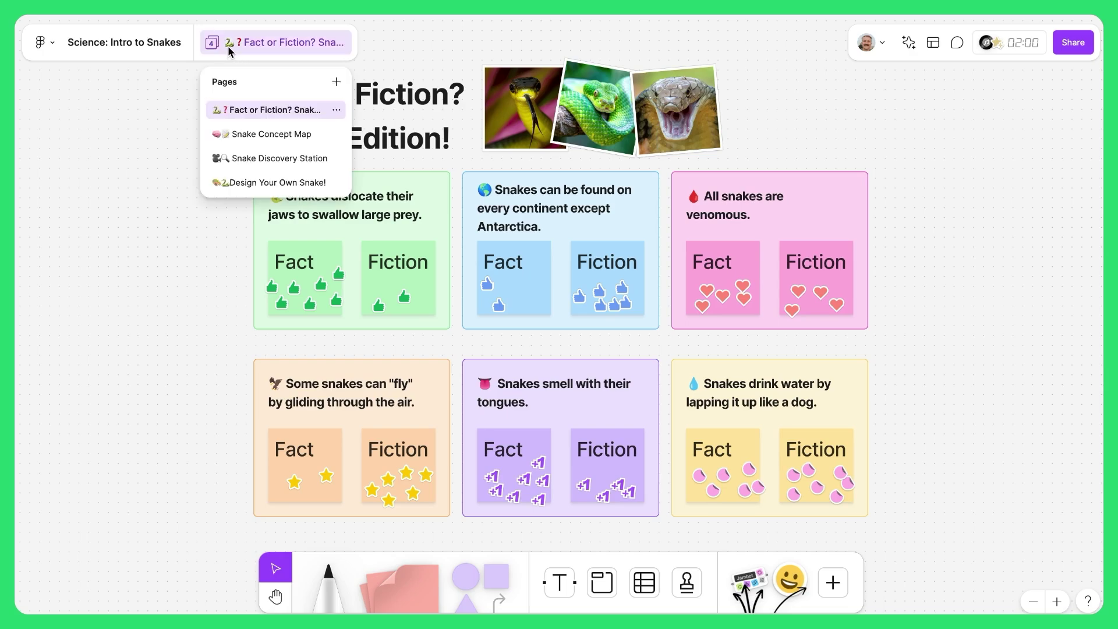
left_click(242, 136)
scroll(214, 235, "down", 3)
left_click_drag(225, 232, 287, 254)
scroll(724, 274, "up", 3)
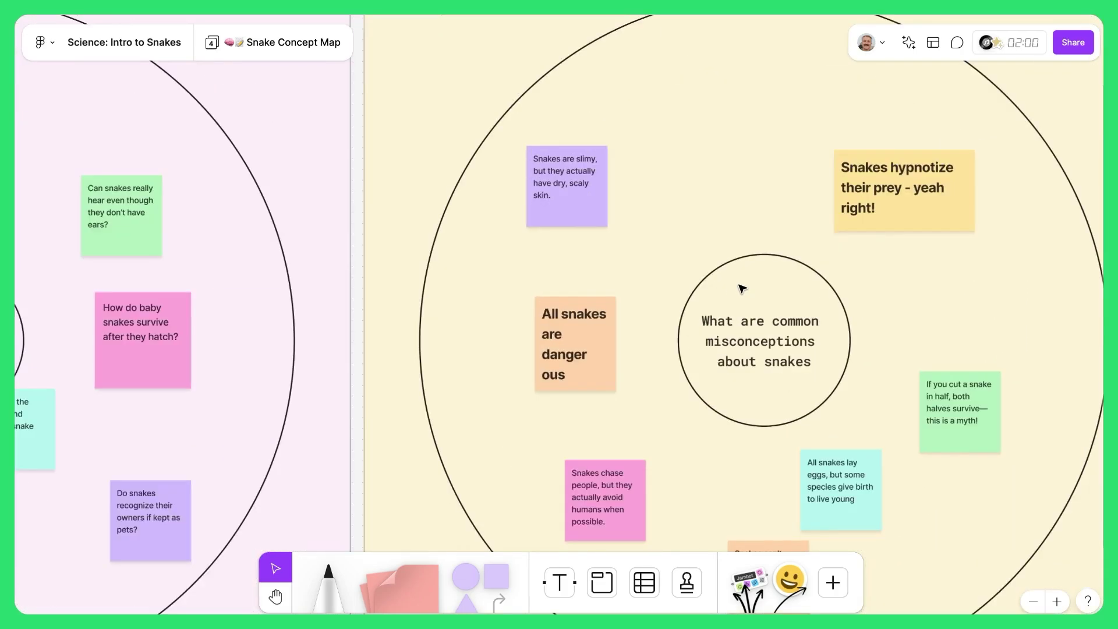
left_click(271, 45)
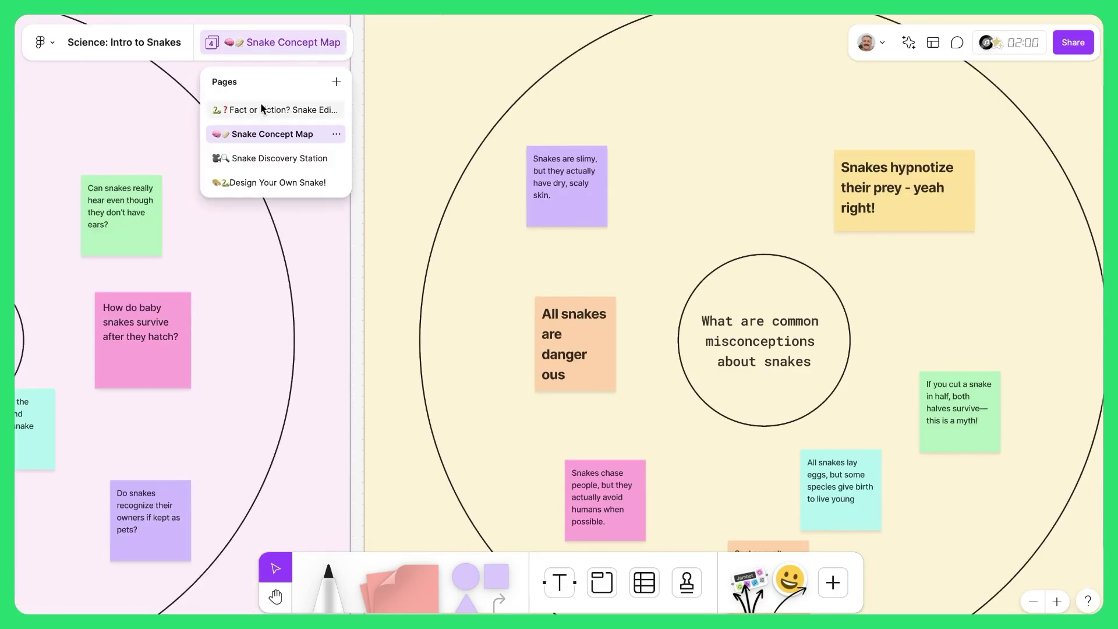
left_click(256, 160)
- Zoom around Snake Discovery Station, then switch to Design Your Own Snake! and pan across it
scroll(164, 294, "up", 5)
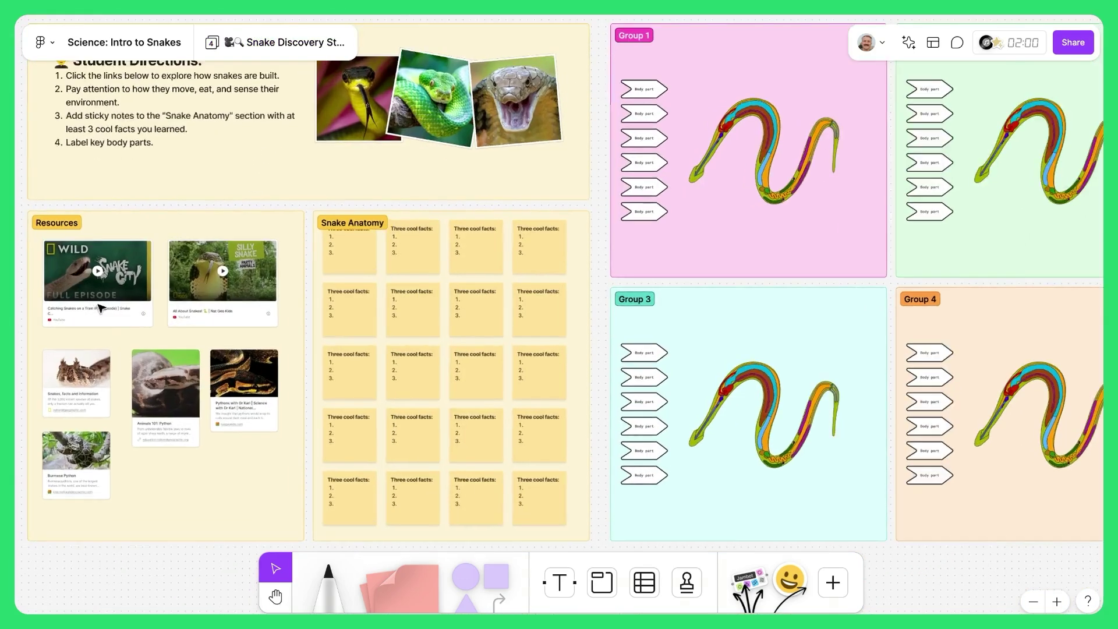
scroll(294, 244, "up", 2)
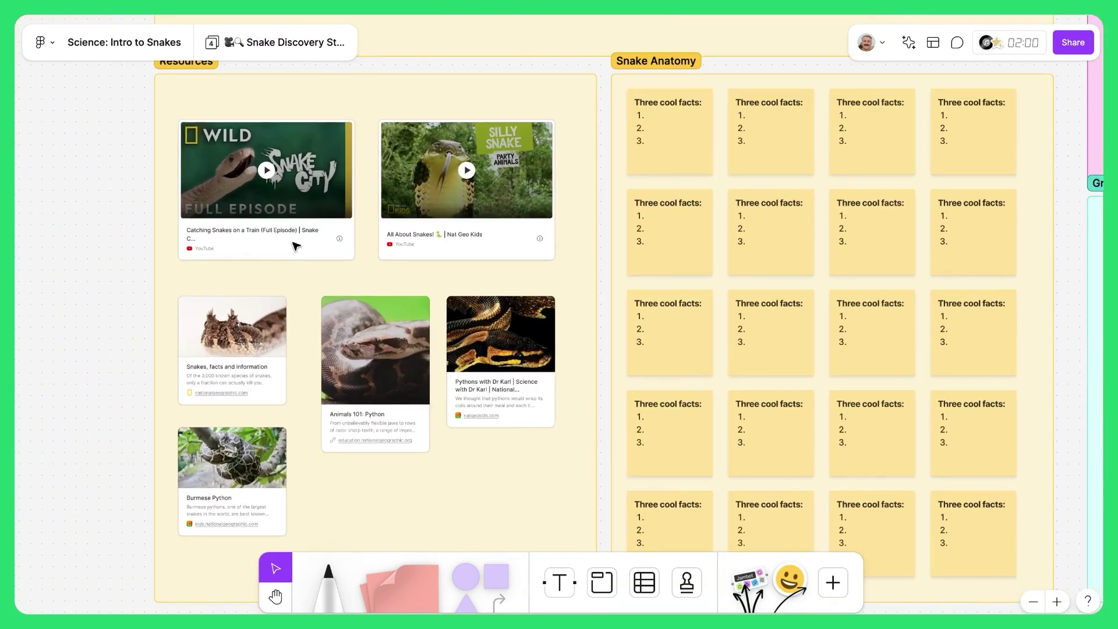
scroll(294, 244, "down", 6)
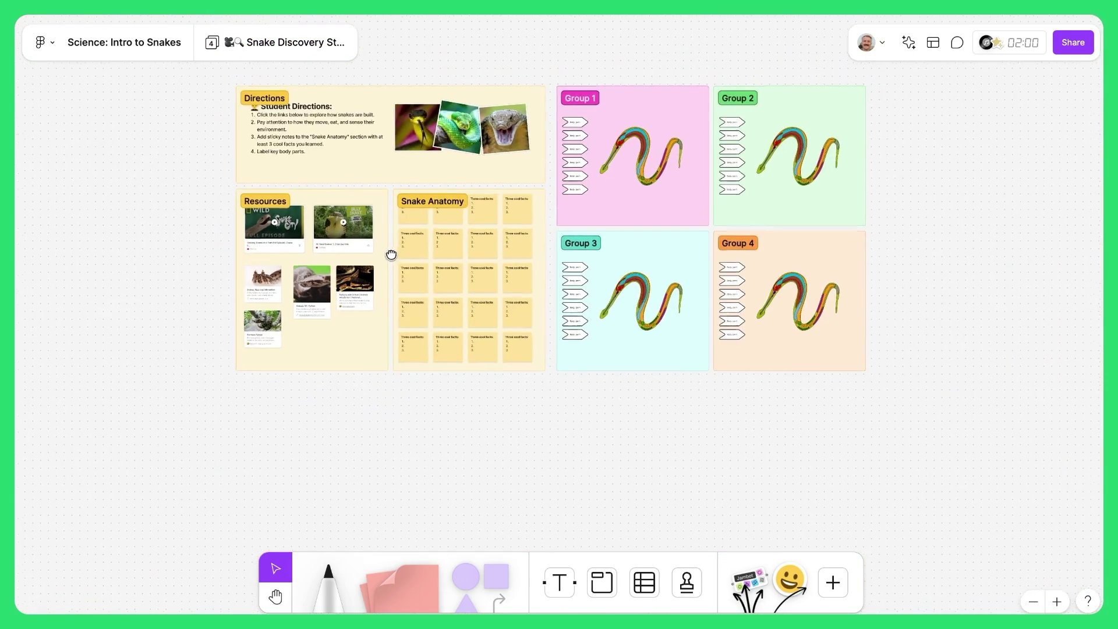
left_click(280, 38)
left_click(248, 181)
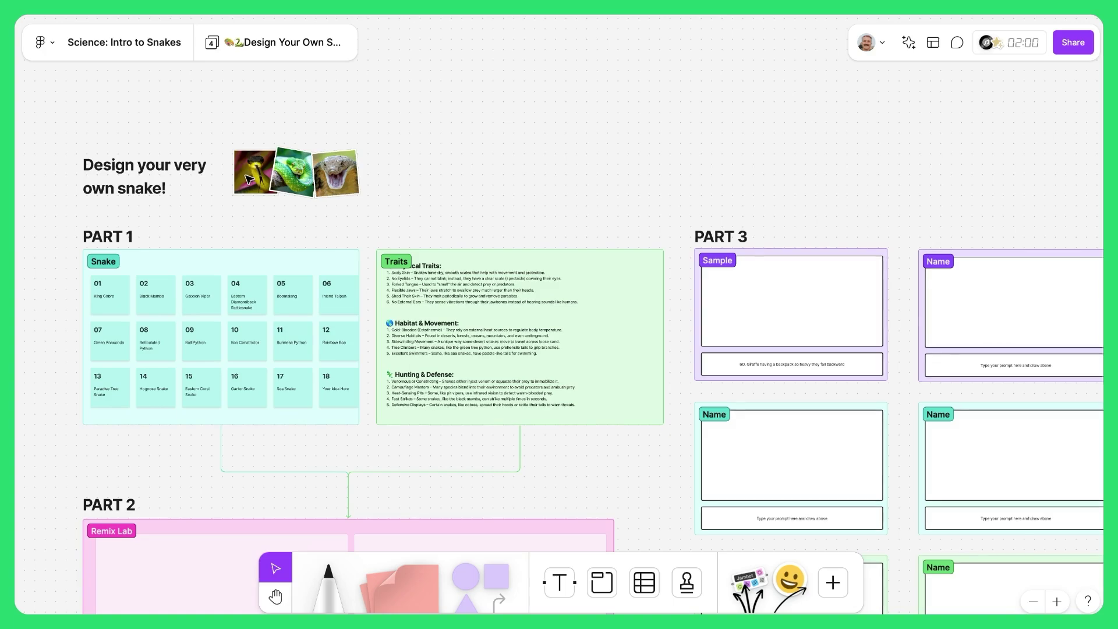
scroll(182, 243, "up", 3)
scroll(336, 240, "left", 3)
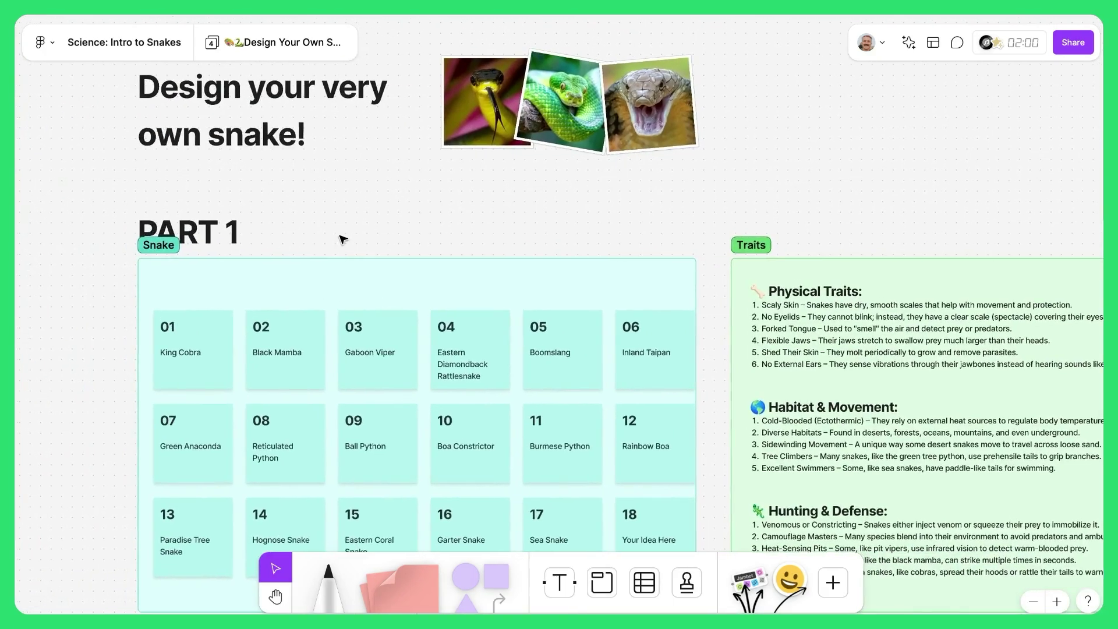
scroll(342, 239, "down", 1)
scroll(369, 267, "down", 5)
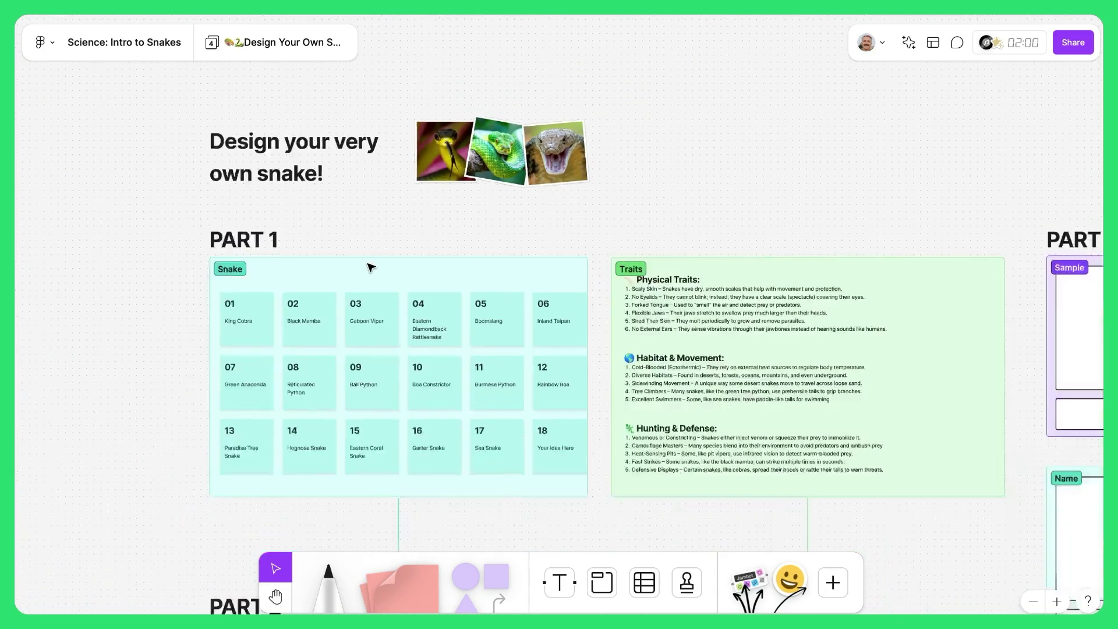
scroll(577, 400, "right", 5)
scroll(767, 388, "down", 3)
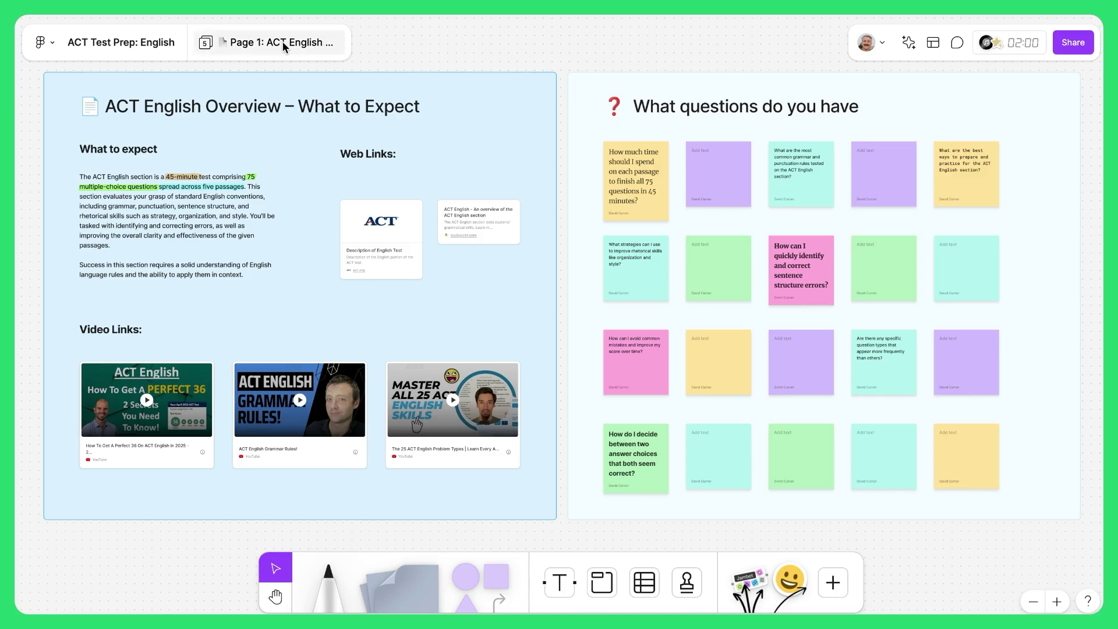
- Browse ACT board Pages 2, 3 and 4 via the pages side panel, ending on Reading Comprehension
left_click(265, 48)
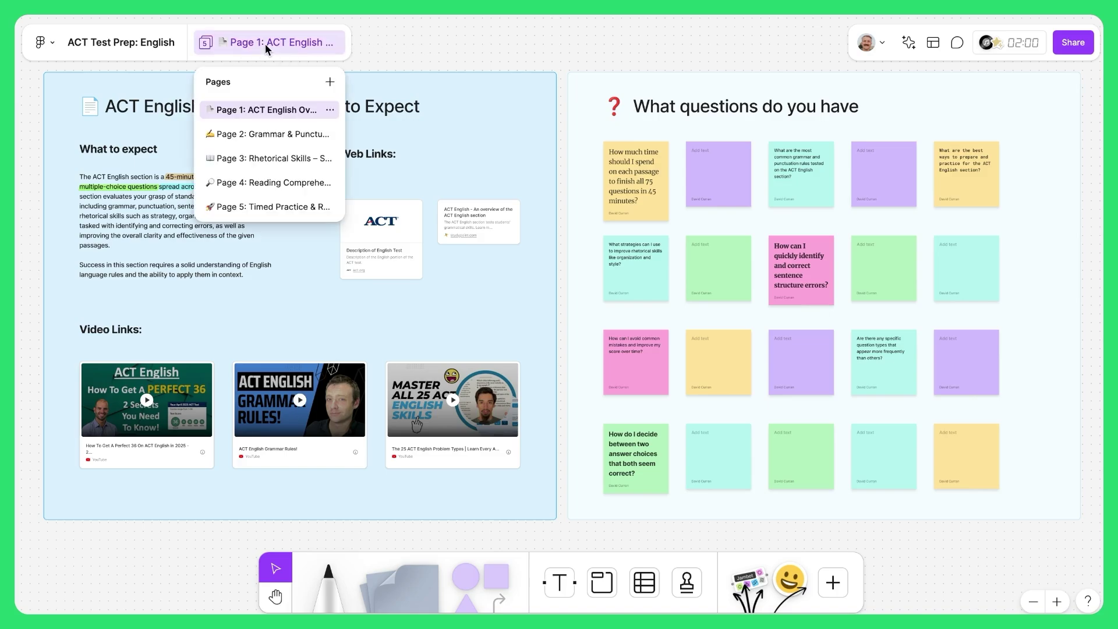
left_click(131, 47)
left_click(130, 44)
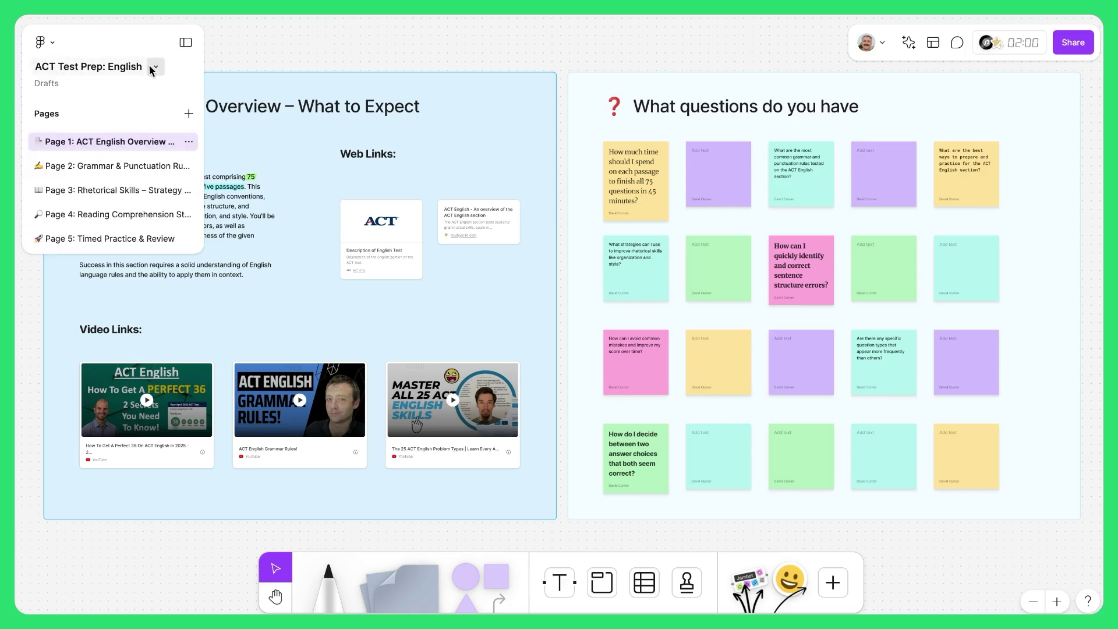
left_click(82, 167)
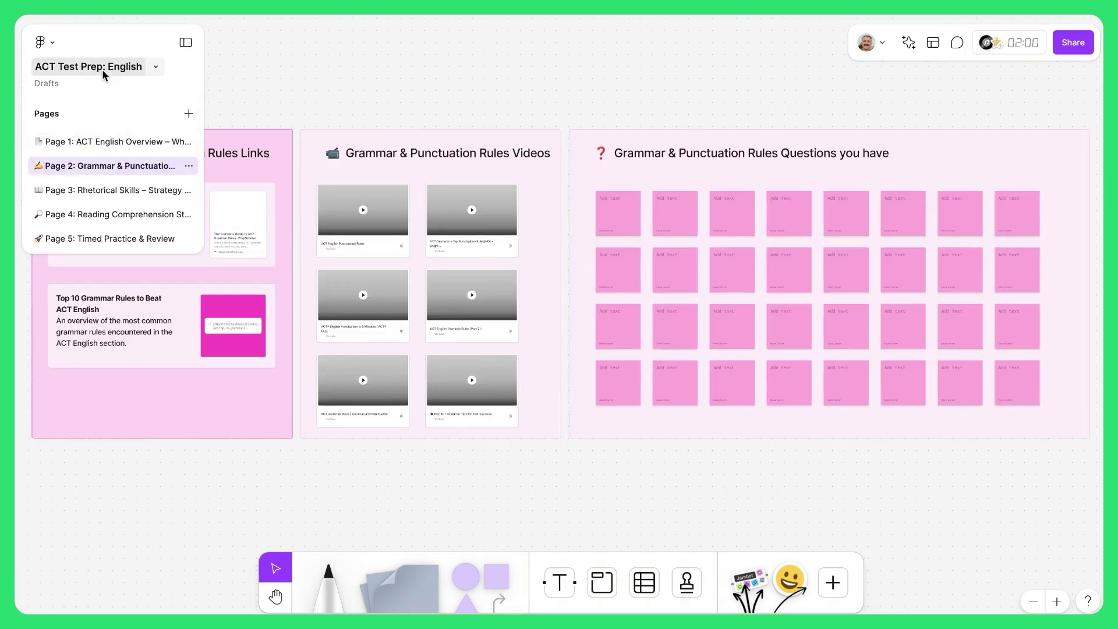
left_click(85, 192)
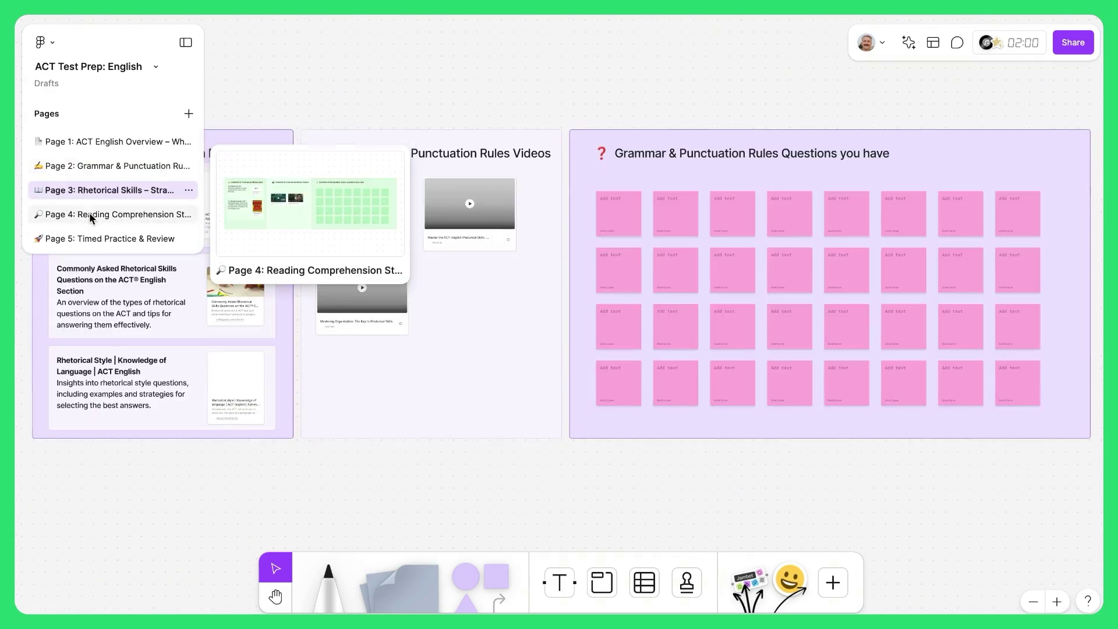
left_click(83, 216)
left_click(185, 43)
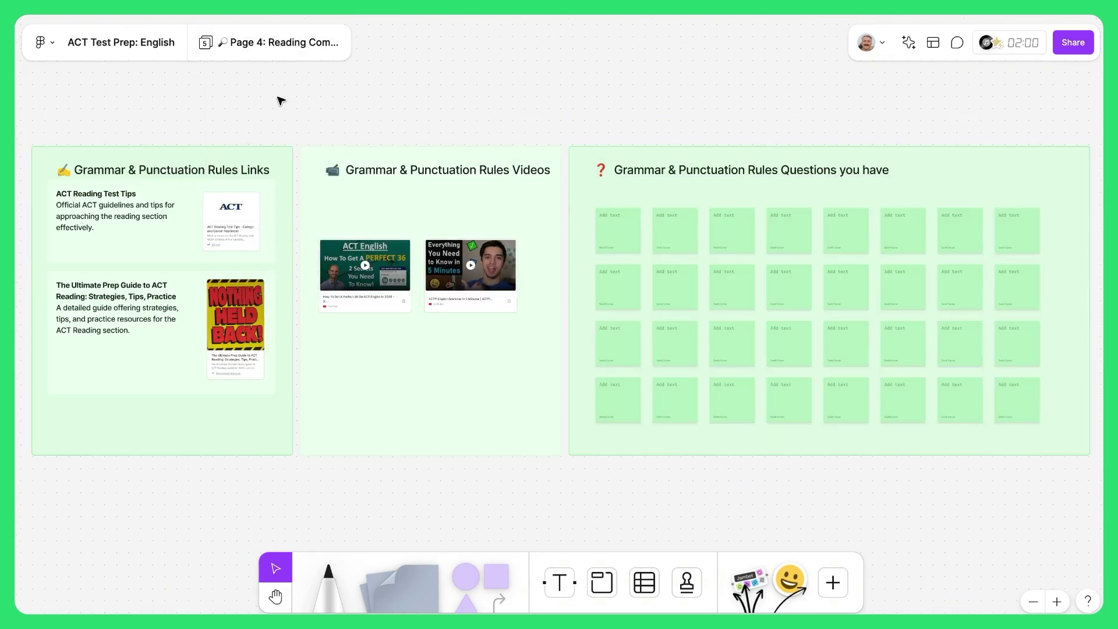
scroll(121, 227, "up", 4)
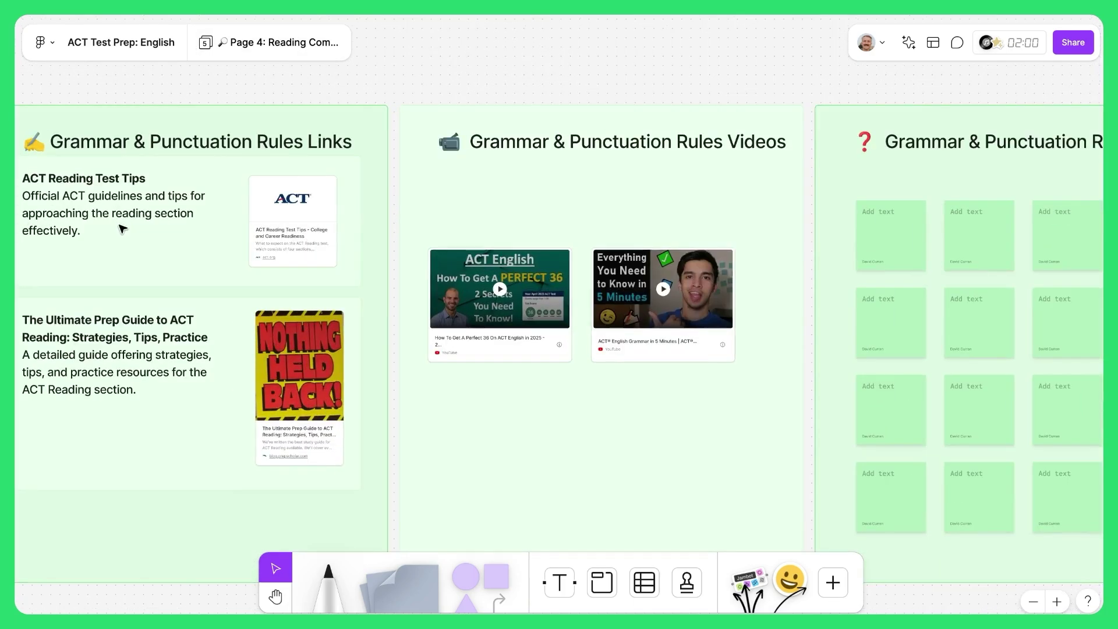
scroll(122, 227, "down", 3)
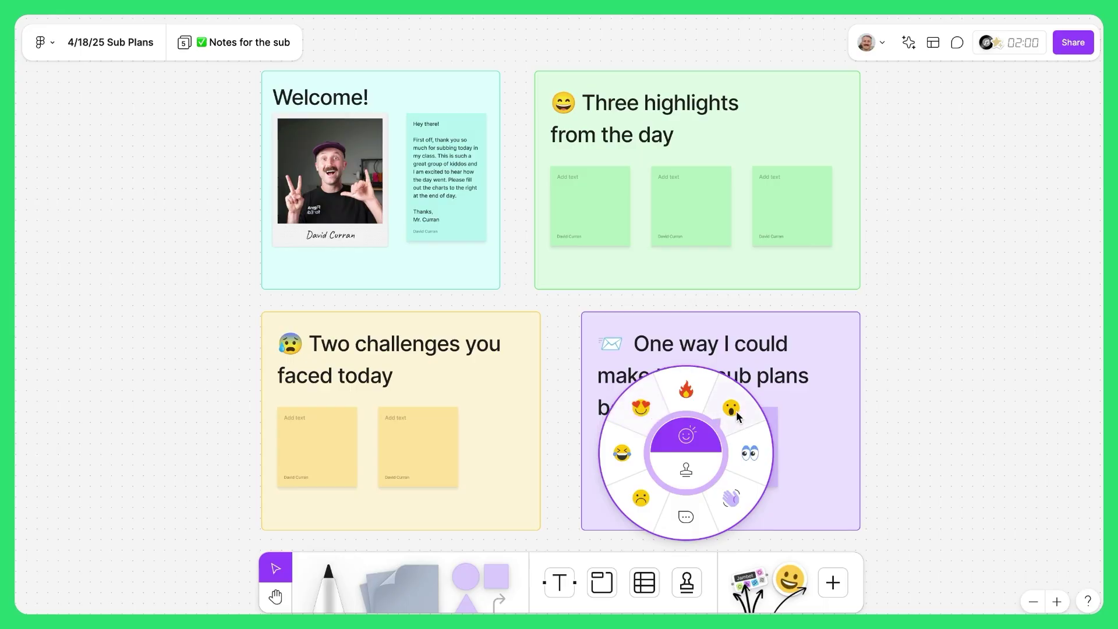
- Drop a surprised emoji reaction on the Notes for the sub page
left_click(629, 402)
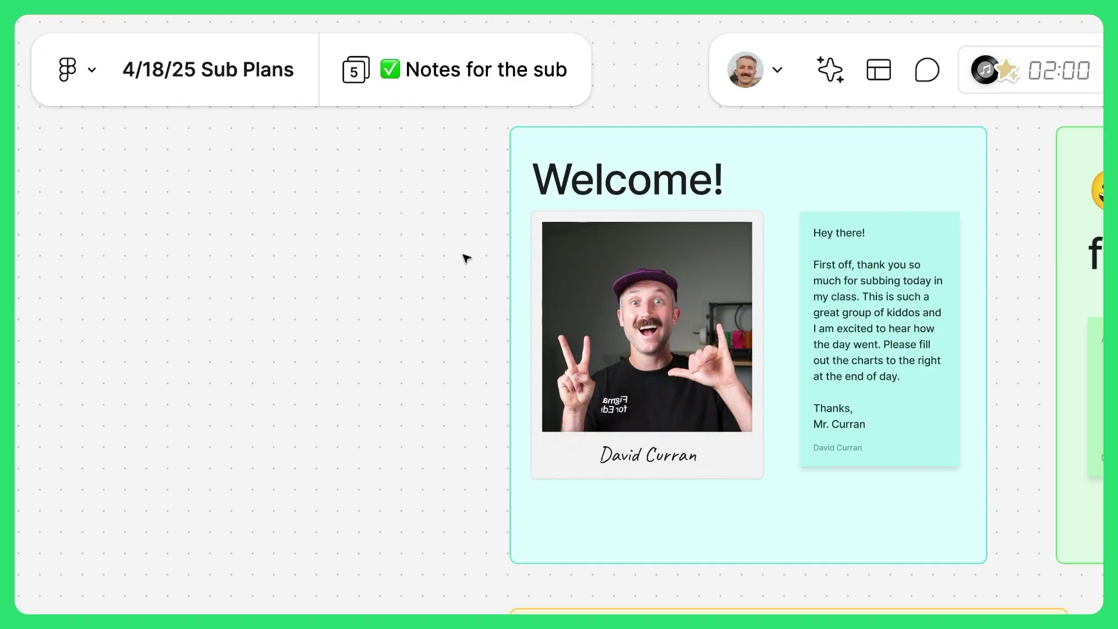
left_click(428, 82)
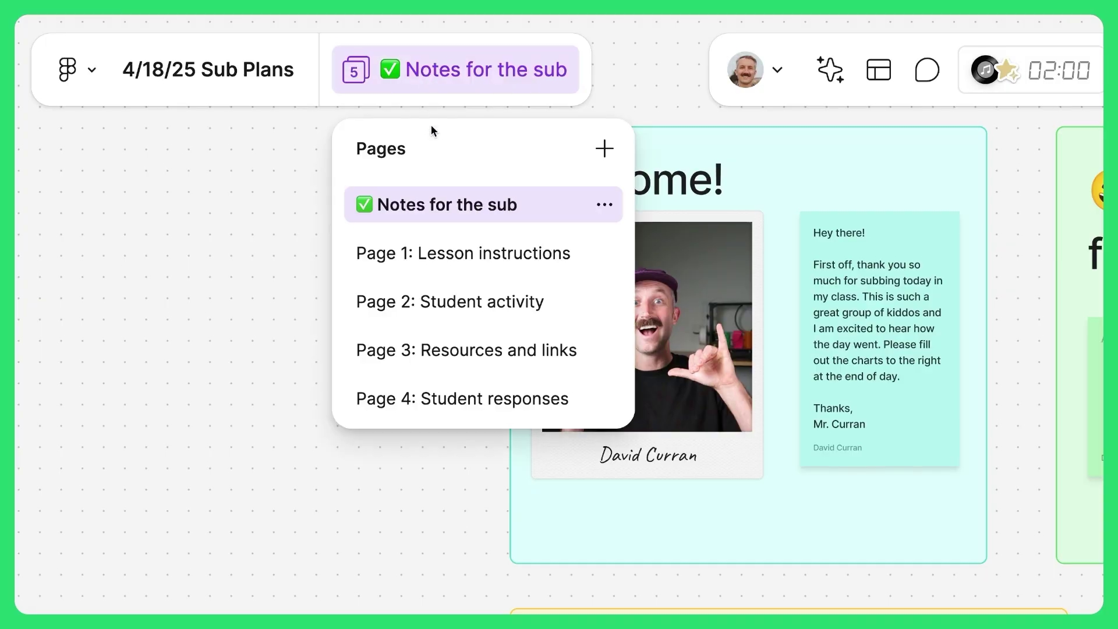
mouse_move(422, 236)
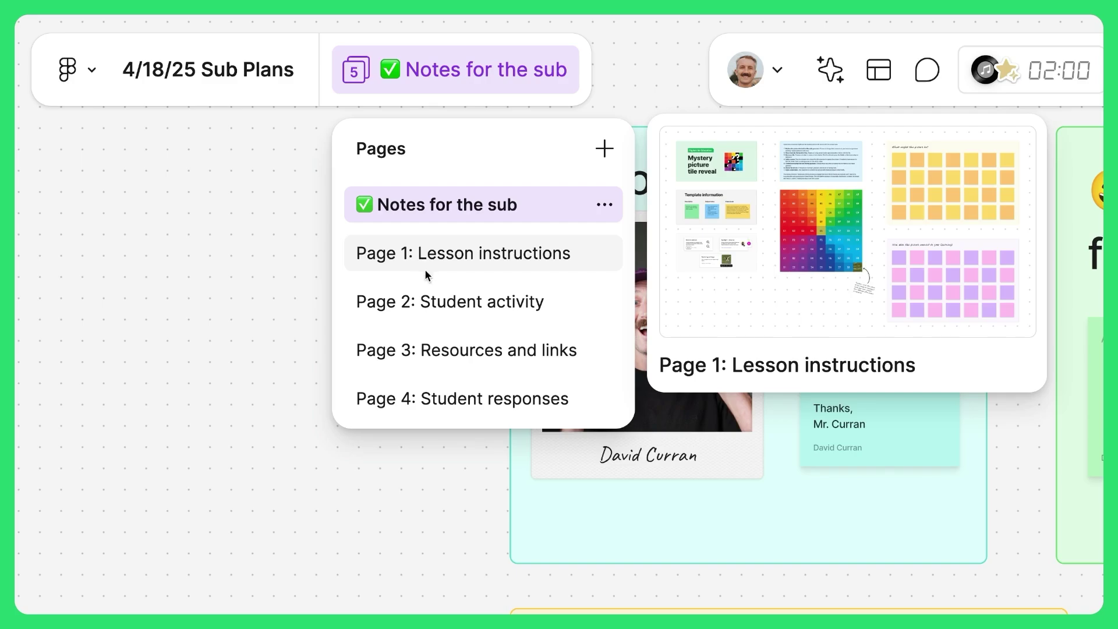
mouse_move(425, 301)
mouse_move(424, 351)
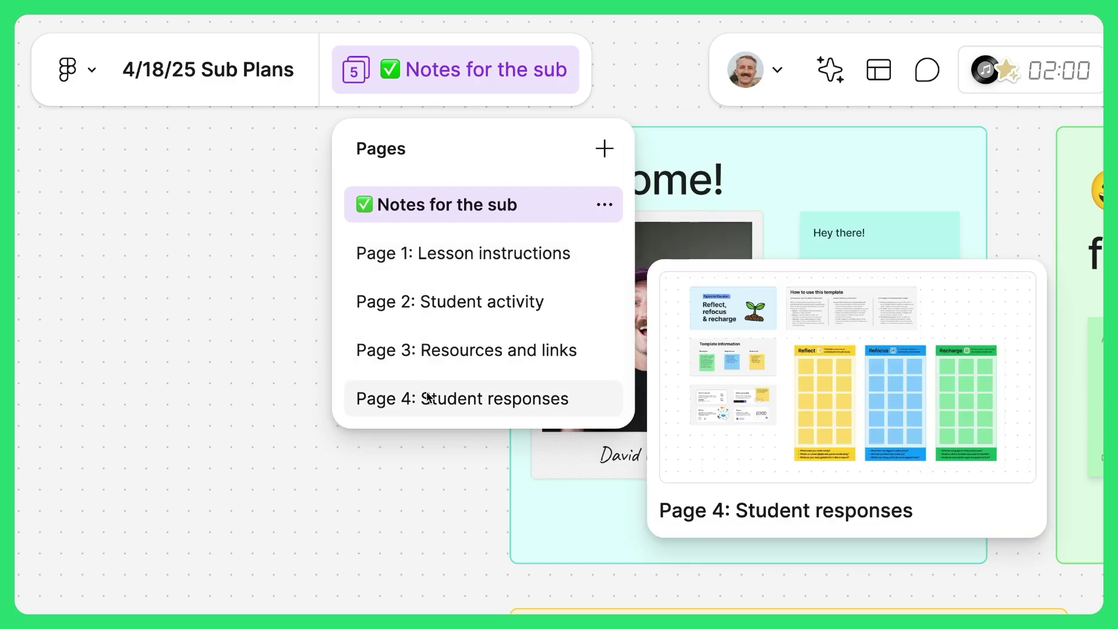
left_click(282, 391)
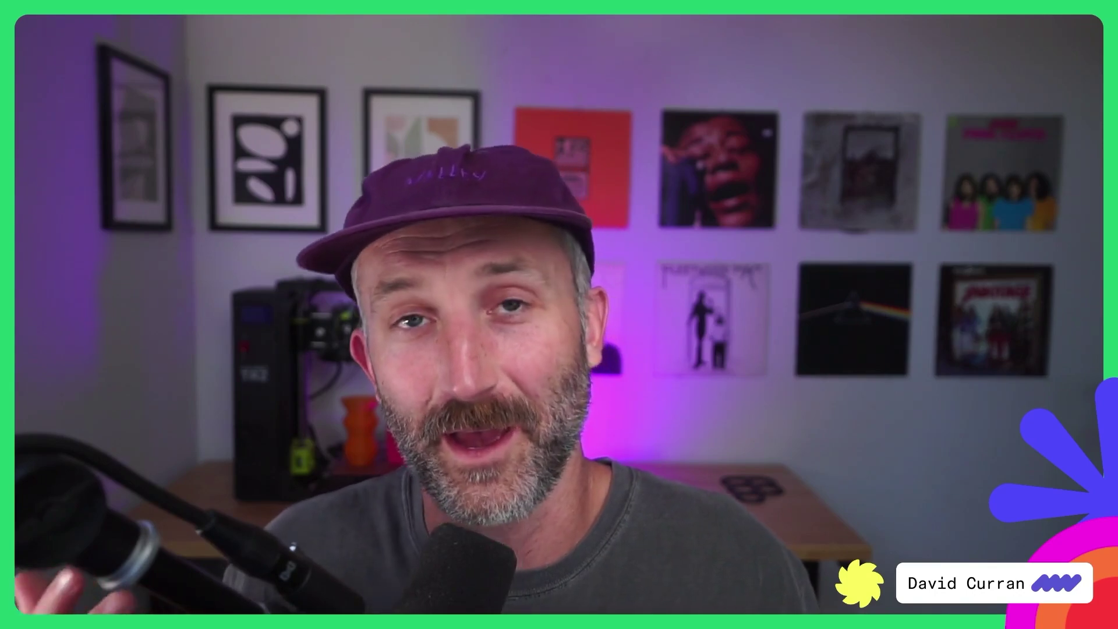